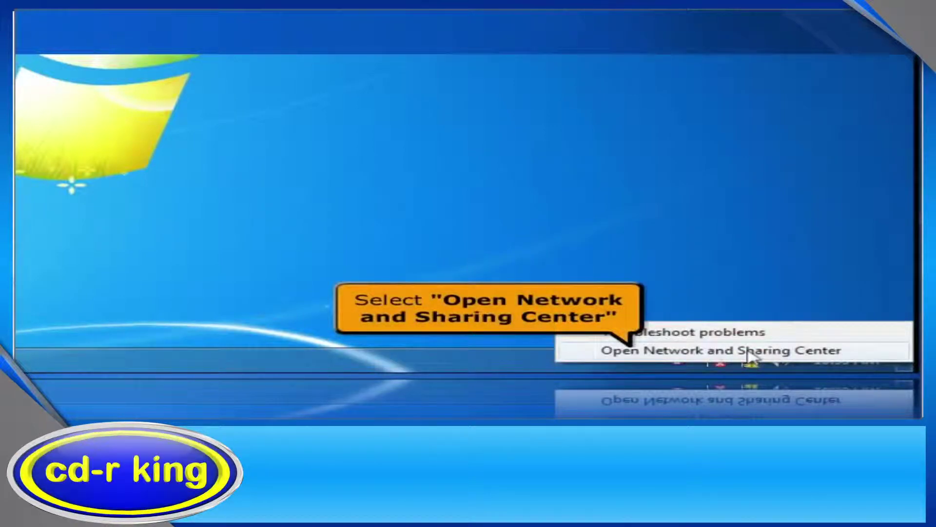
- Check the Local Area Connection details to find the IPv4 default gateway 192.168.0.1
left_click(751, 351)
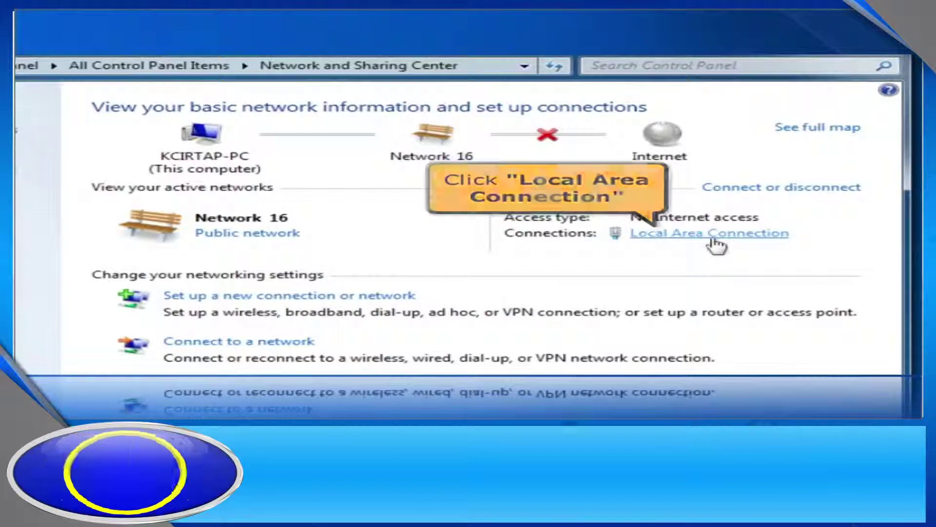
left_click(716, 245)
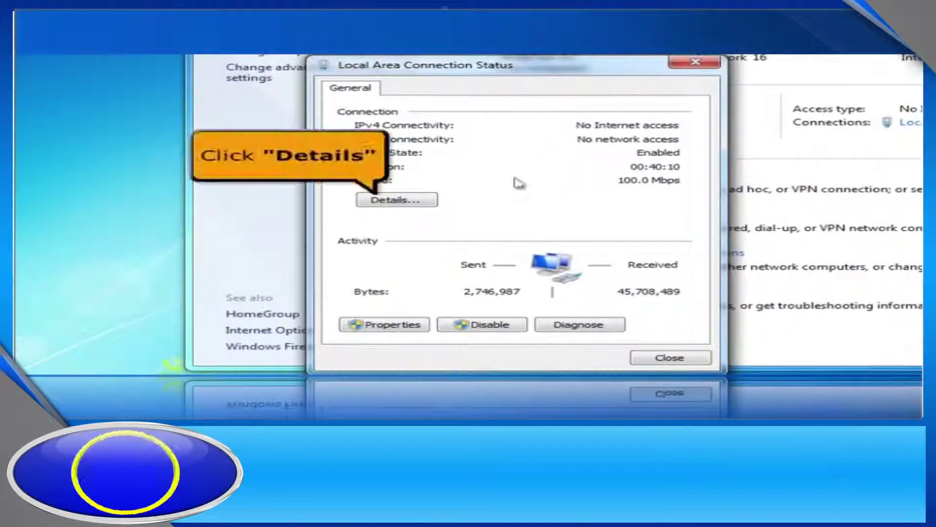
left_click(398, 200)
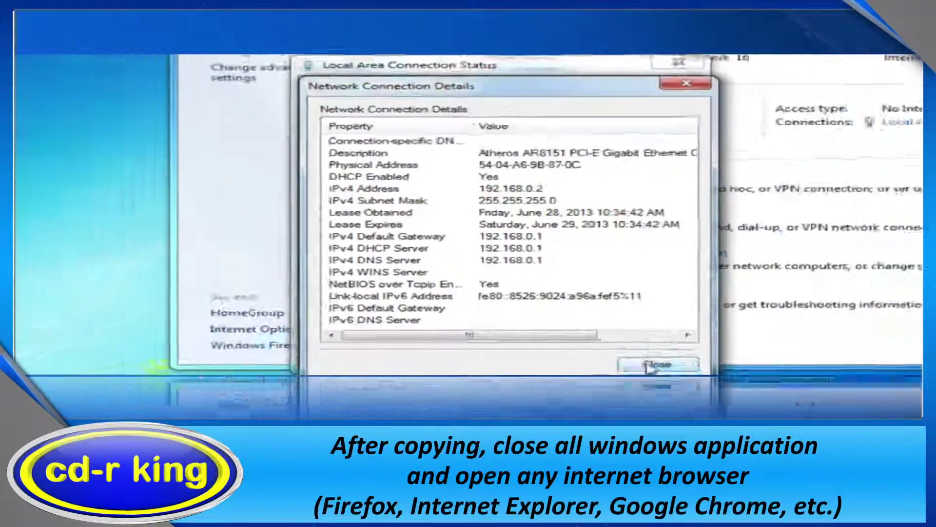
left_click(659, 368)
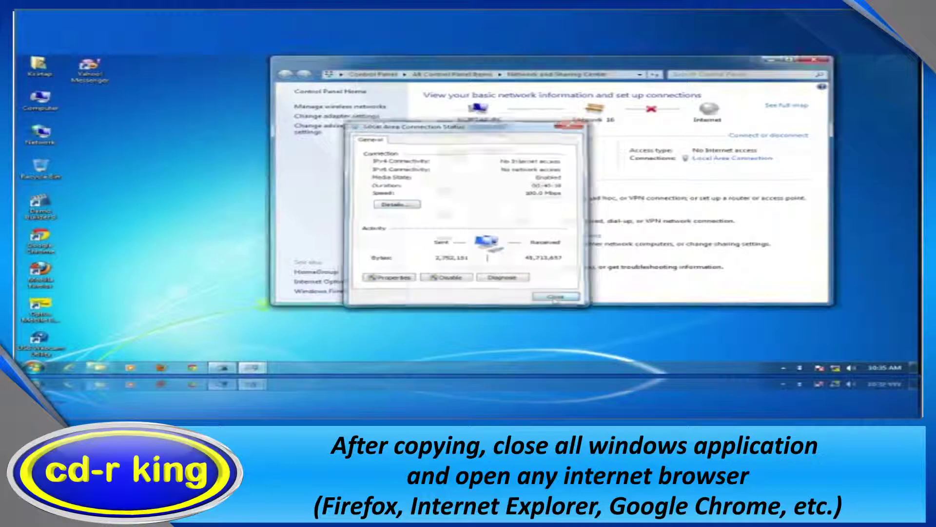
- Close the connection status and Network and Sharing Center windows, then launch Google Chrome
left_click(556, 299)
left_click(813, 62)
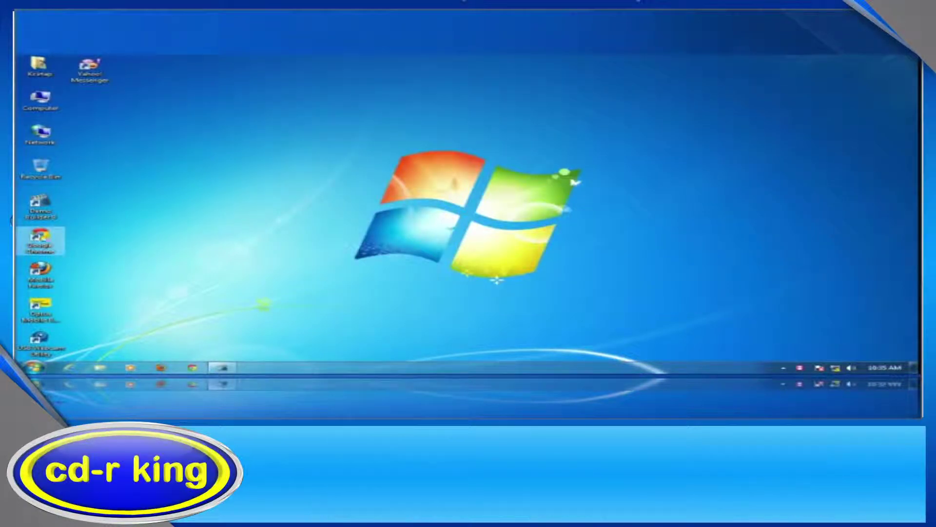
double_click(41, 239)
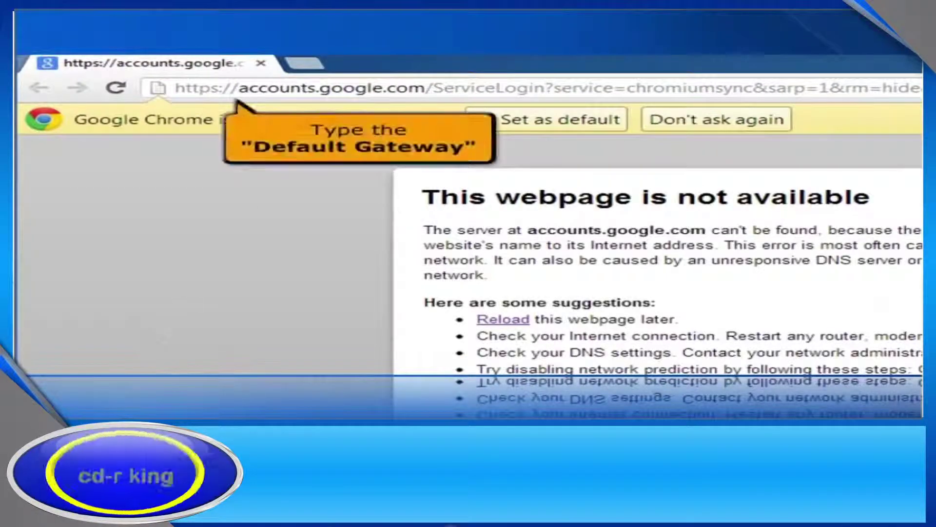
- Go to 192.168.0.1 and log in to the router admin with its admin username and password
left_click(287, 89)
type("1")
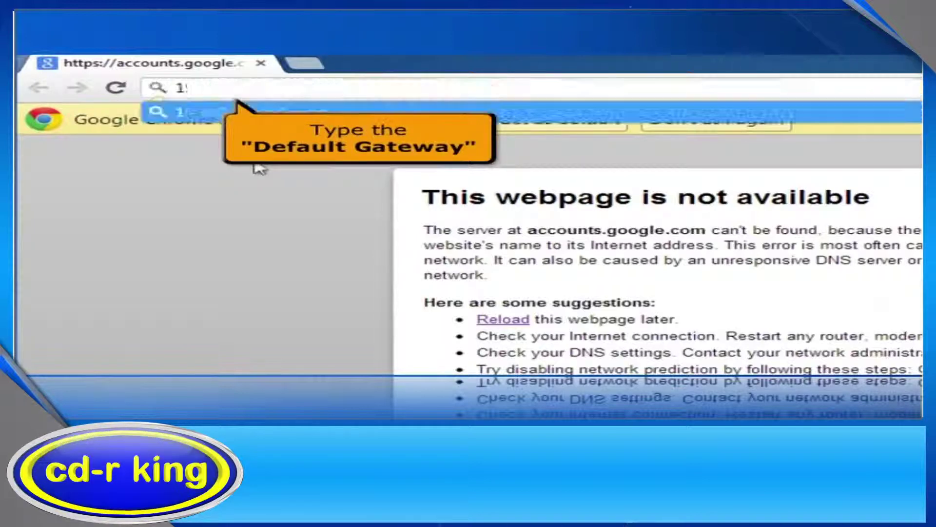
type("92.168.0.1")
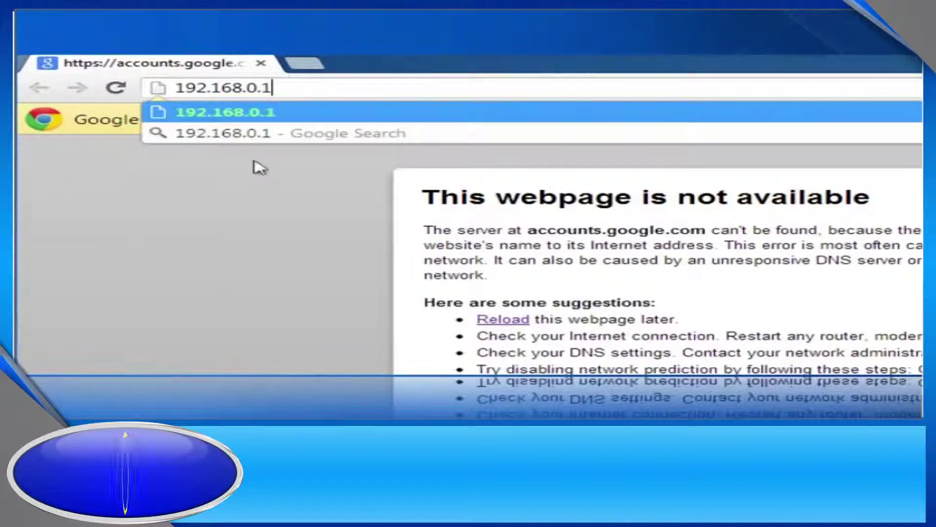
key("Return")
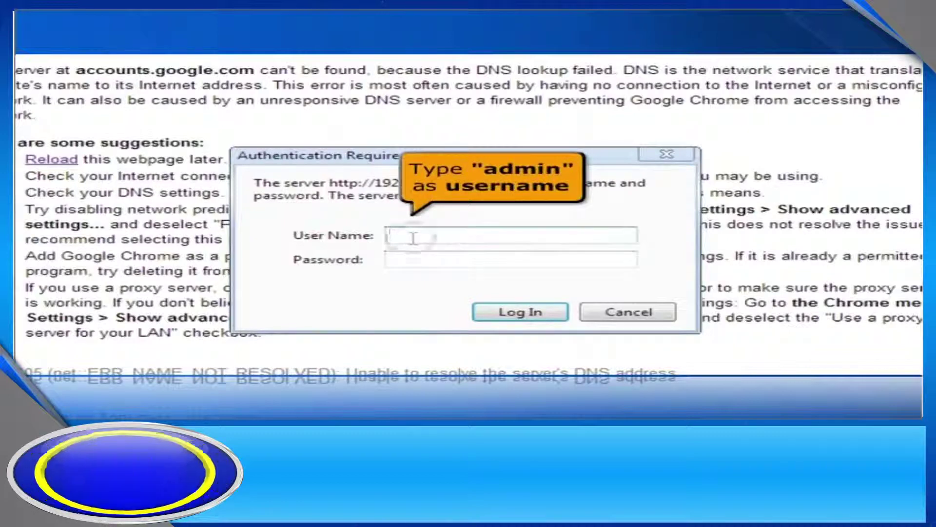
type("dmi")
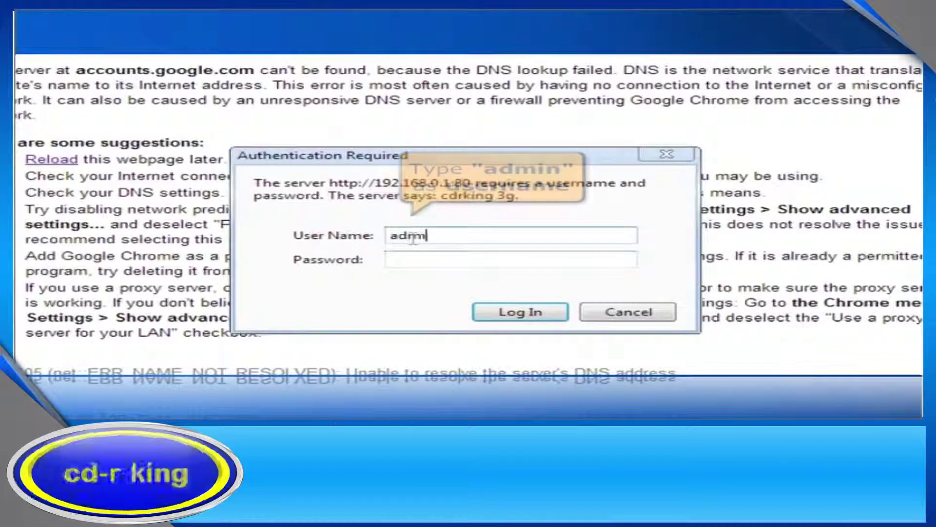
type("nadmin")
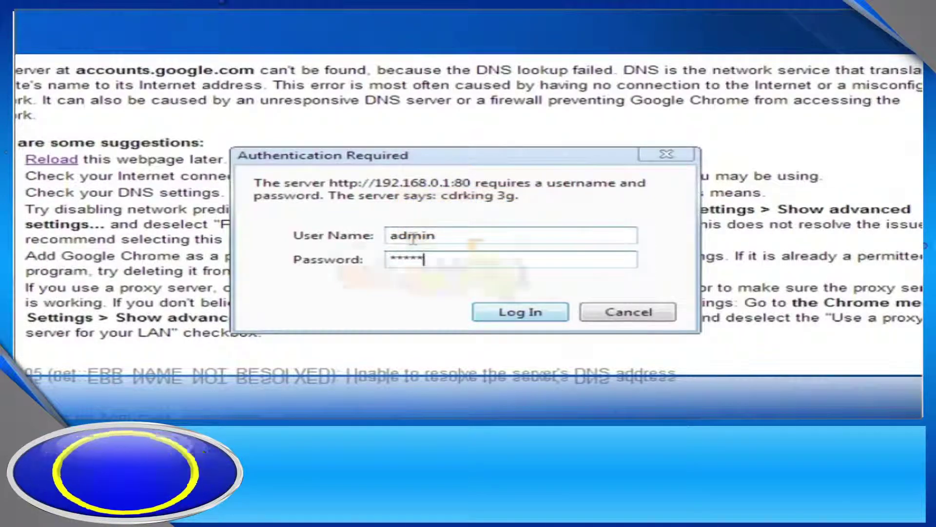
left_click(520, 311)
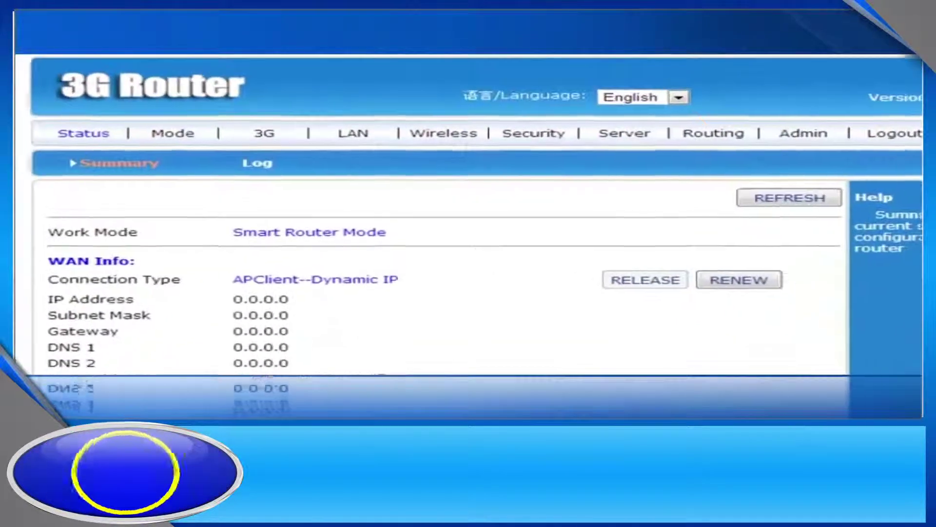
left_click(166, 136)
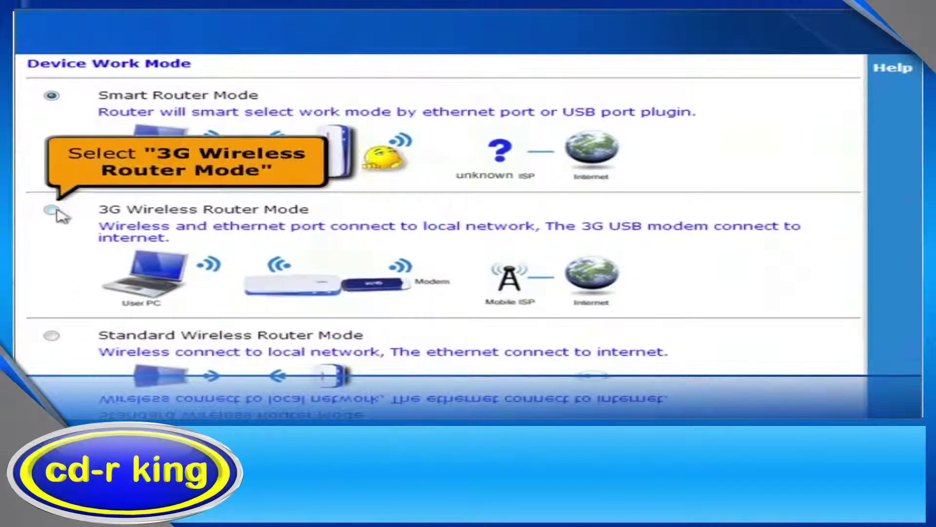
- Select 3G Wireless Router Mode as the device work mode and apply it
left_click(52, 210)
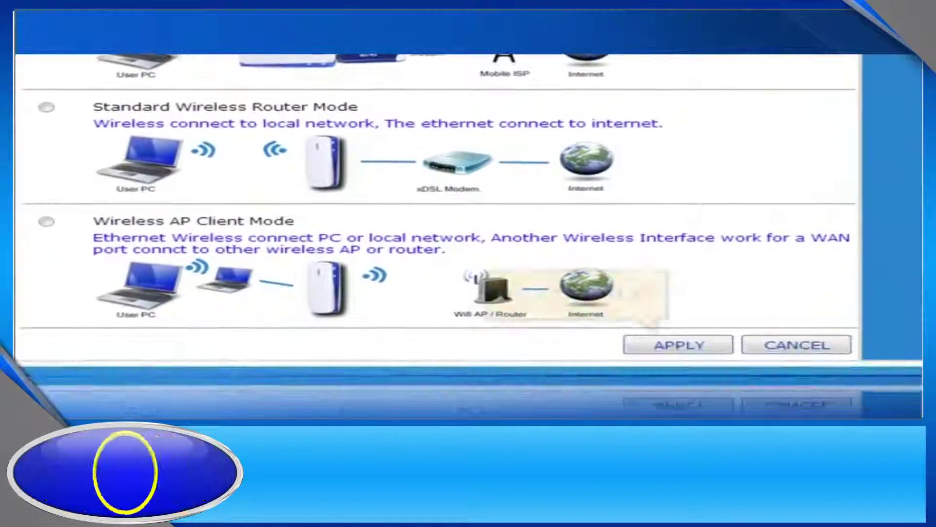
left_click(660, 347)
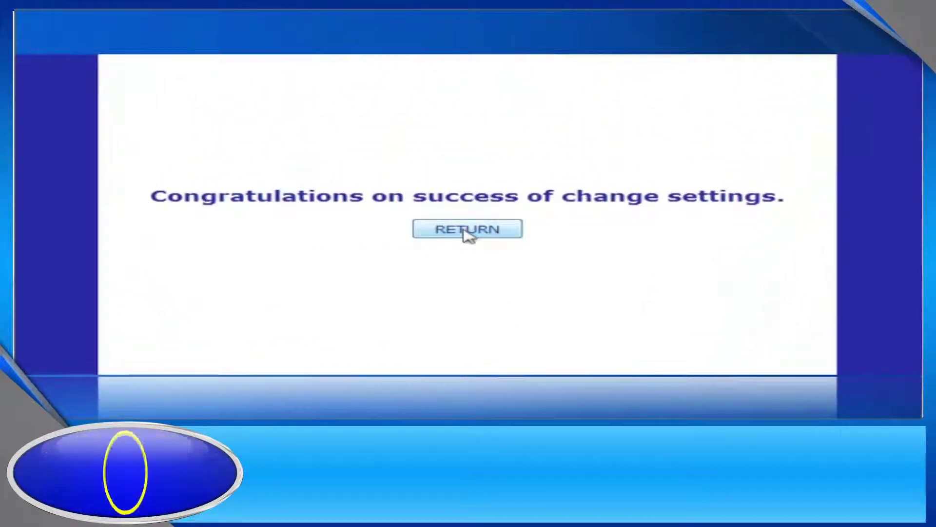
left_click(465, 231)
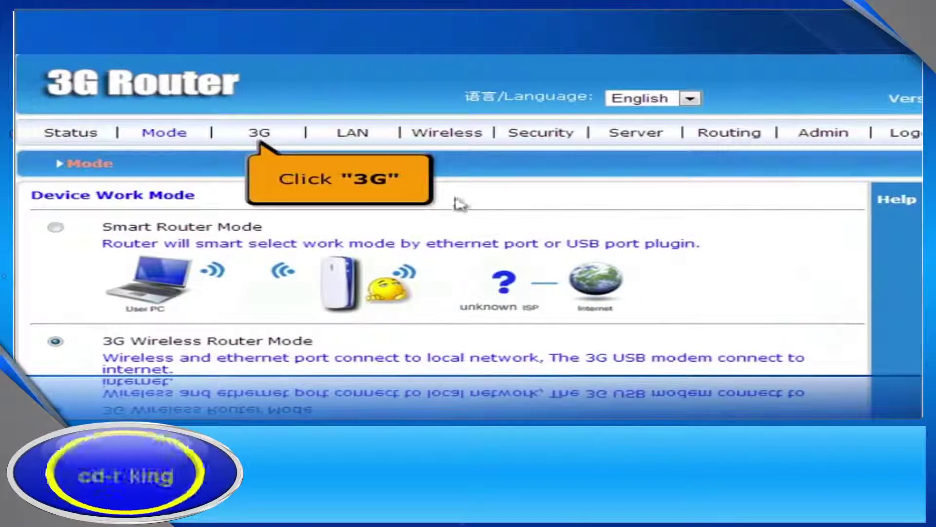
left_click(263, 139)
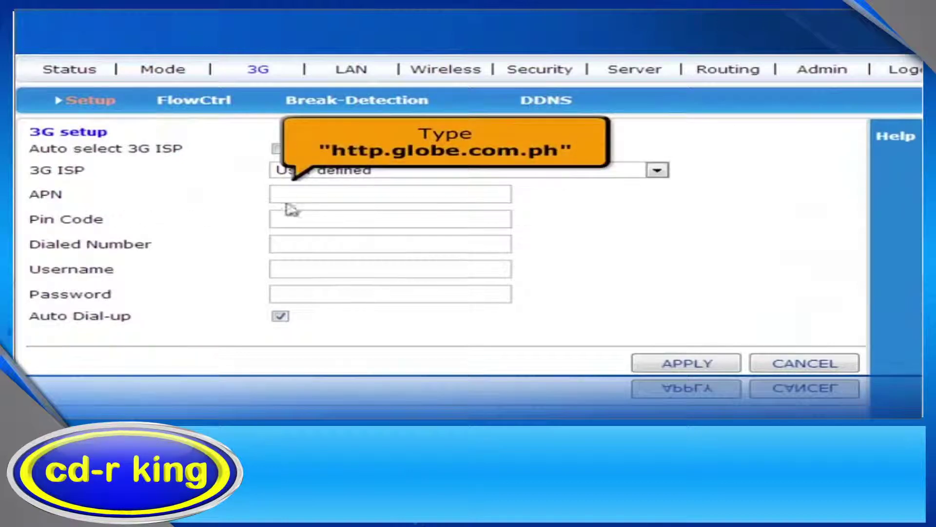
- Enter APN http.globe.com.ph and dialed number *99***1# in 3G Setup and apply
left_click(297, 194)
type("http")
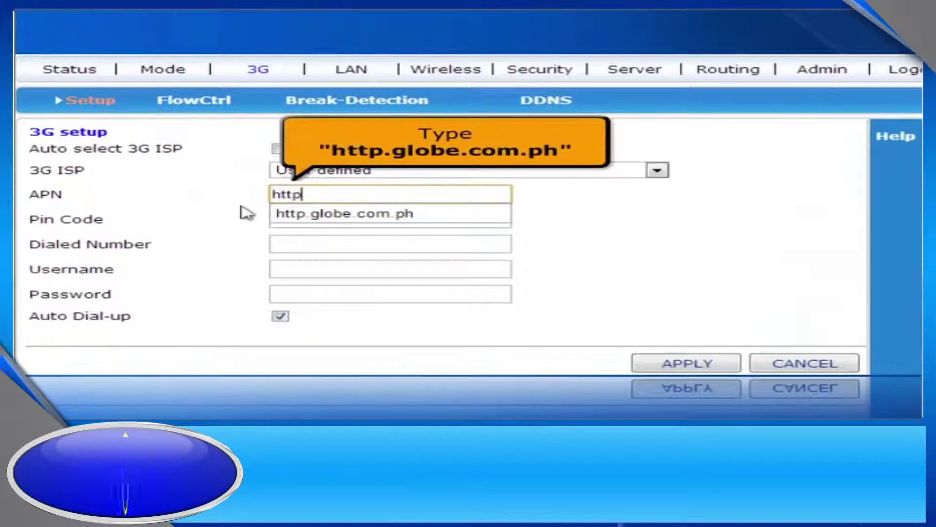
type(".globe.com.ph")
key("Escape")
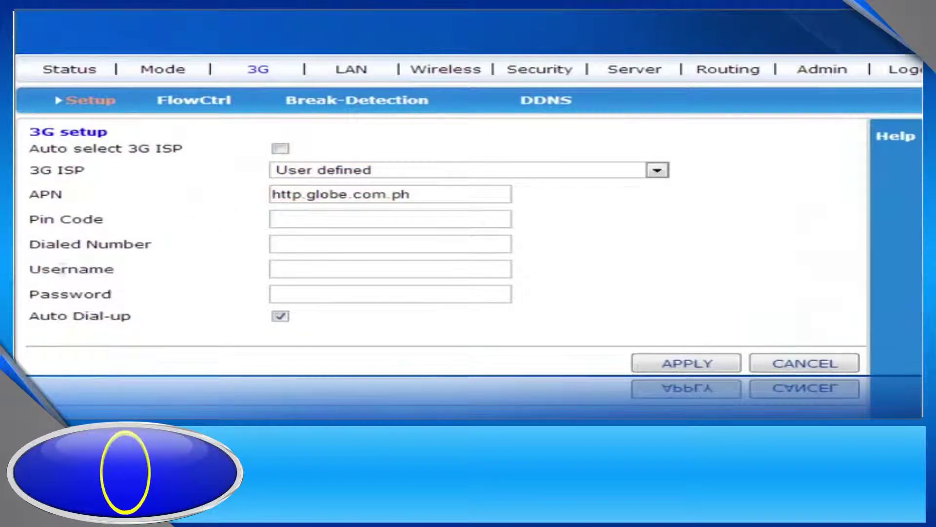
left_click(285, 245)
type("*")
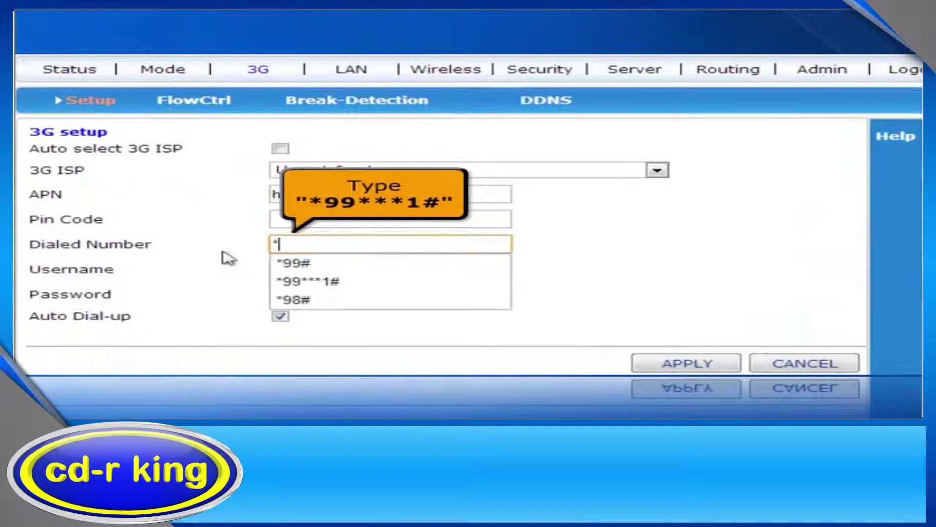
type("99*")
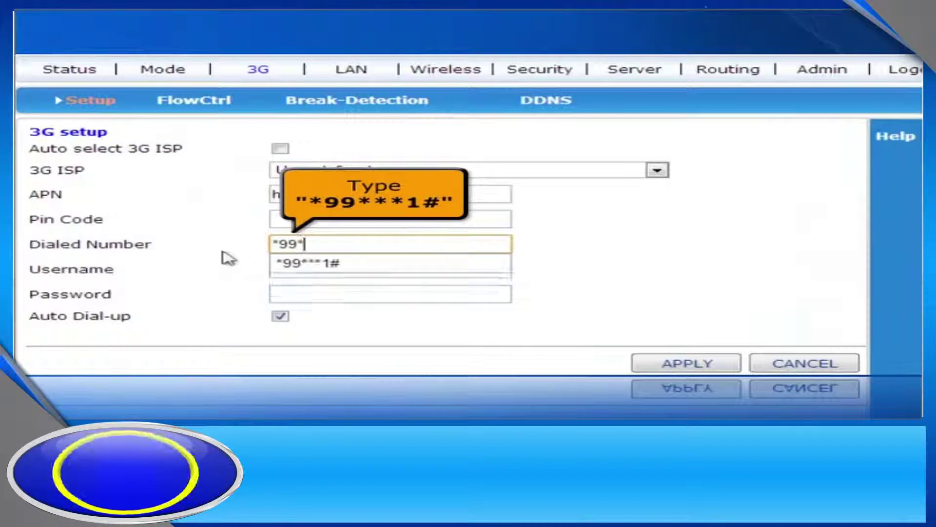
type("**1")
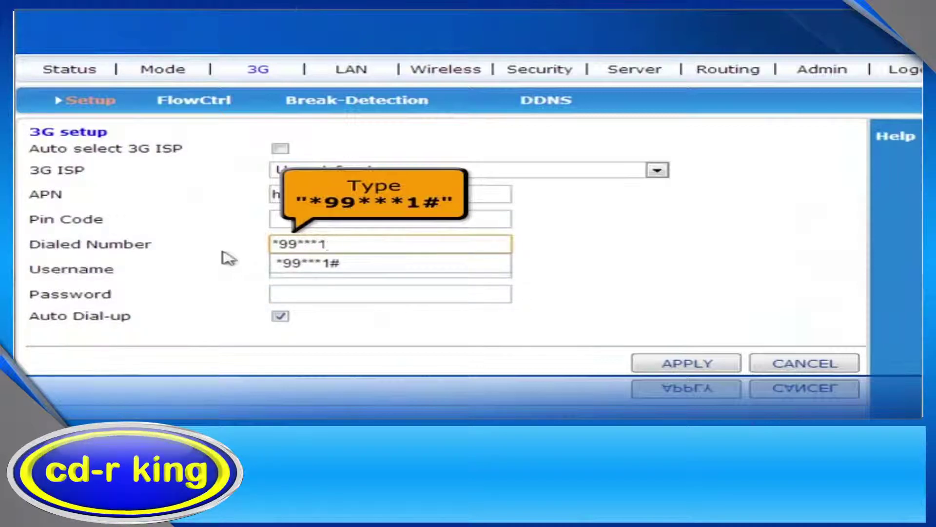
type("#")
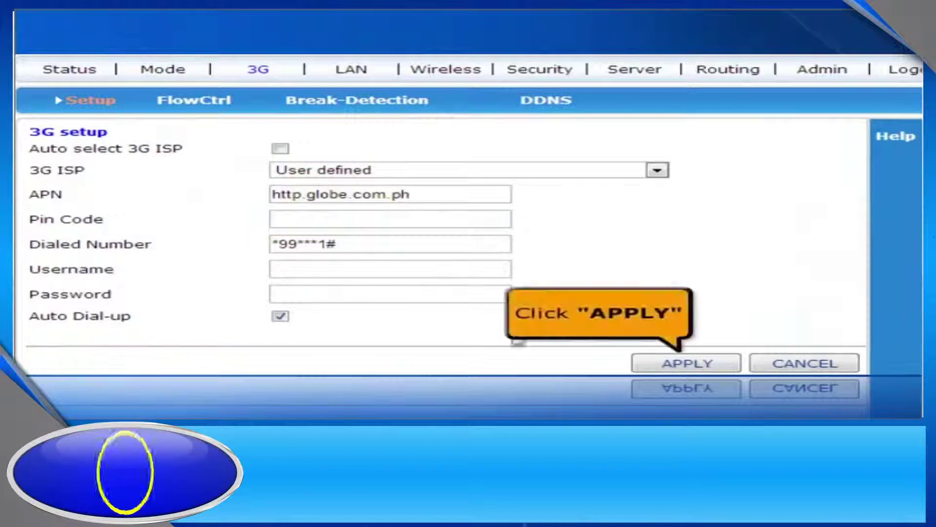
left_click(667, 364)
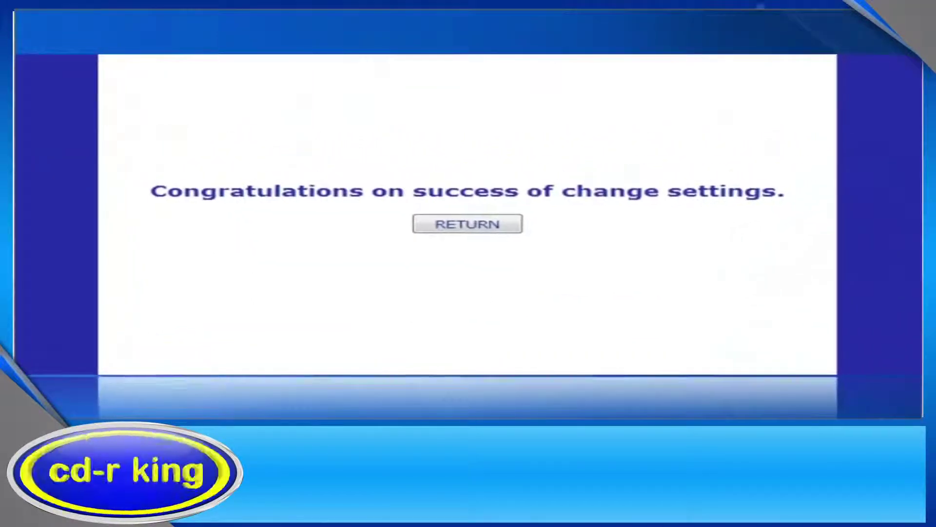
left_click(479, 228)
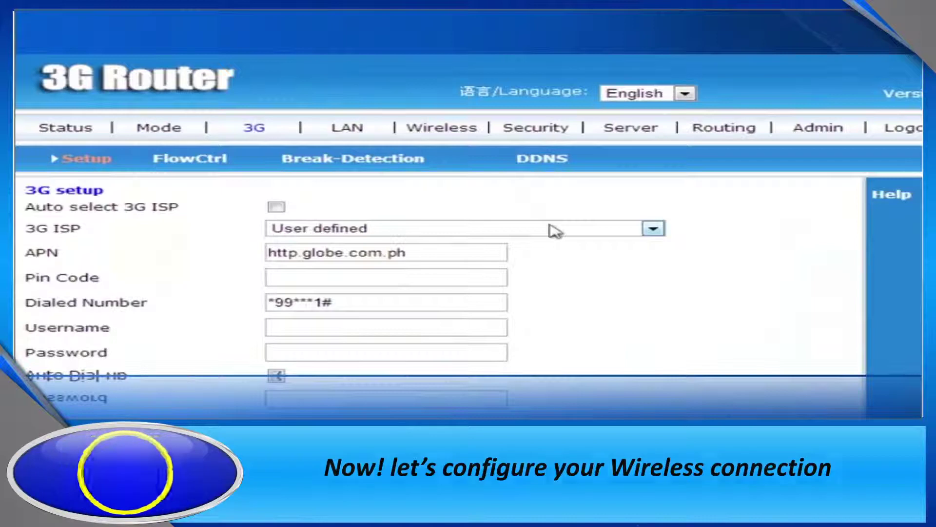
- Replace the SSID cdrking 3g-460C with cdrkingvideo and apply the wireless settings
left_click(451, 134)
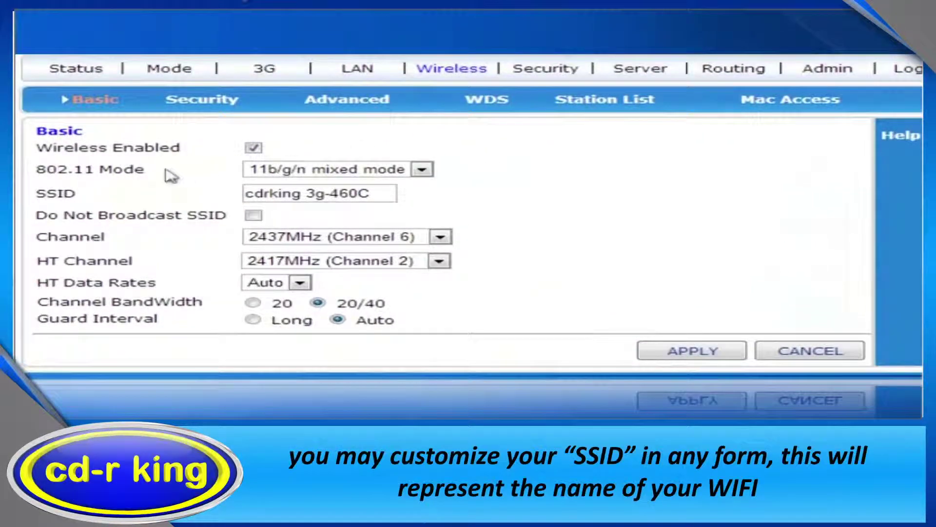
left_click_drag(396, 194, 210, 192)
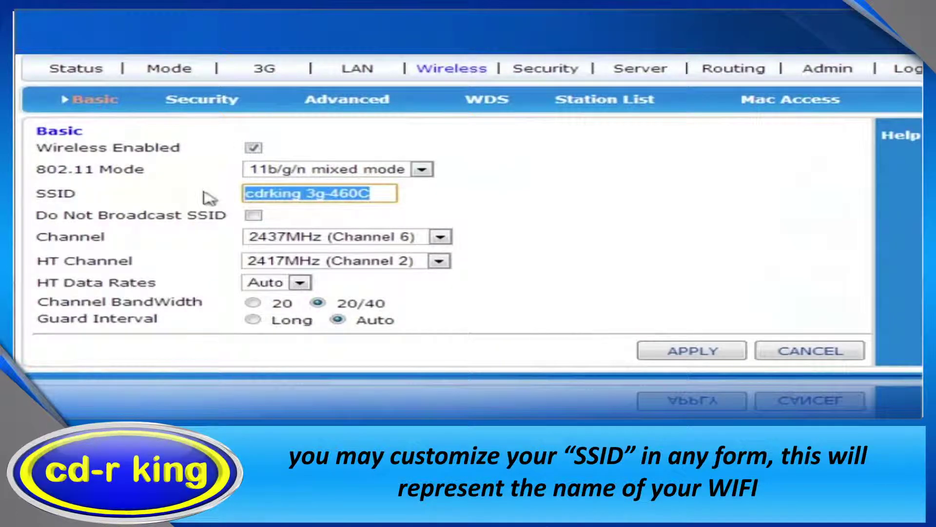
type("cdrkingw")
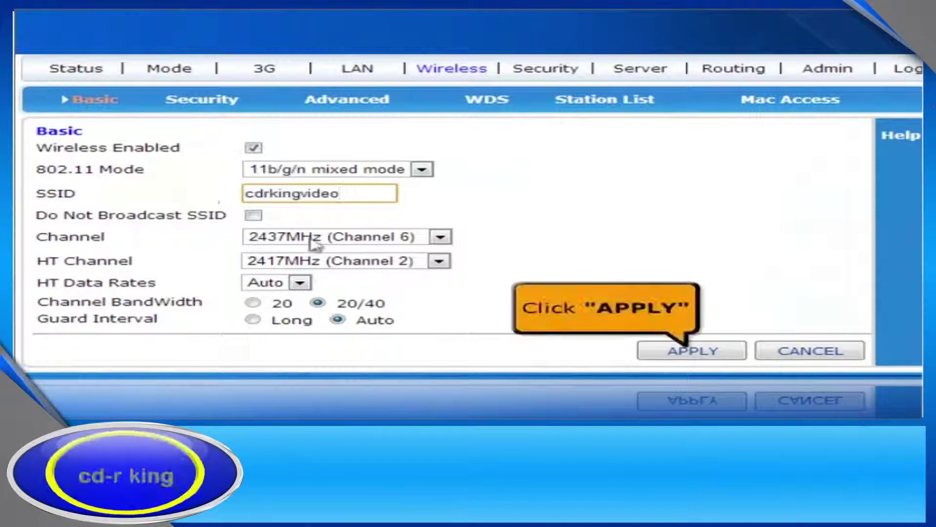
left_click(693, 351)
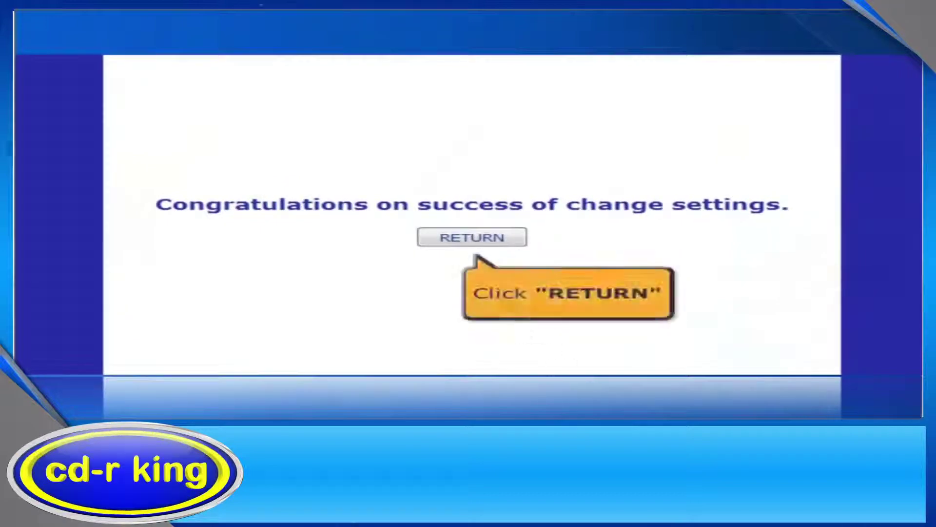
left_click(465, 239)
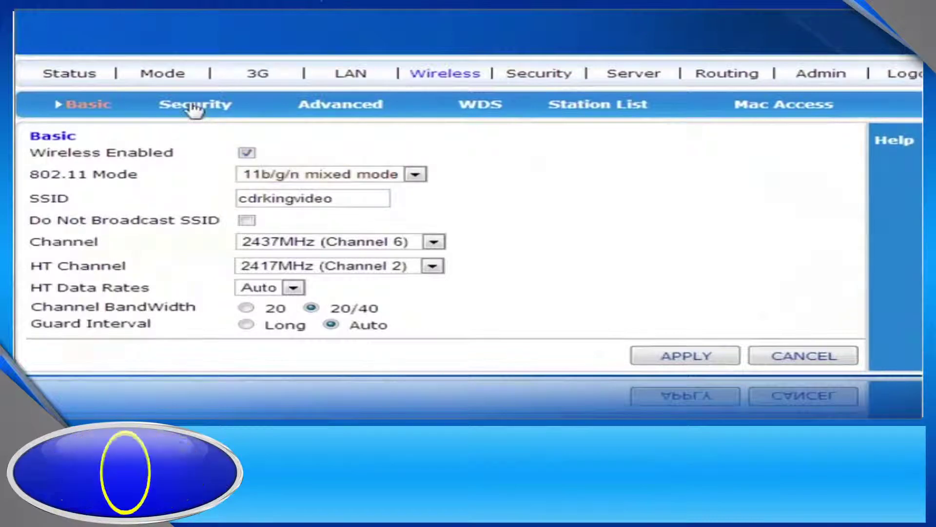
left_click(195, 105)
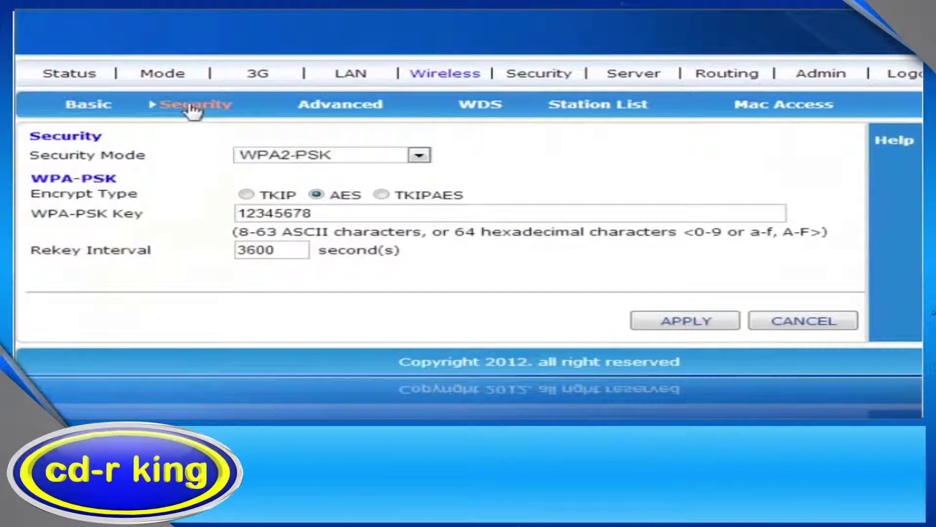
- Set the security mode to WPA2-PSK, enter a new Wi-Fi passphrase, and apply
left_click(413, 160)
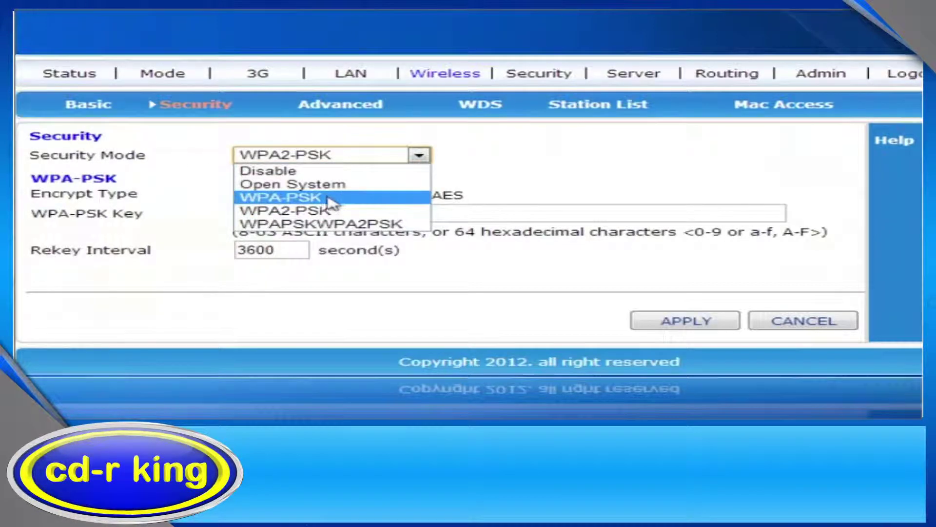
left_click(301, 211)
left_click(302, 214)
type("12345678")
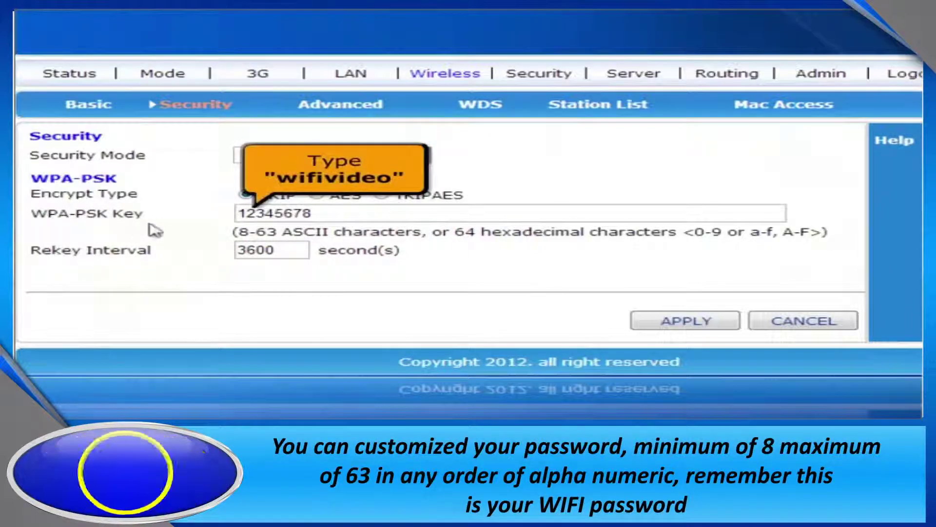
double_click(338, 213)
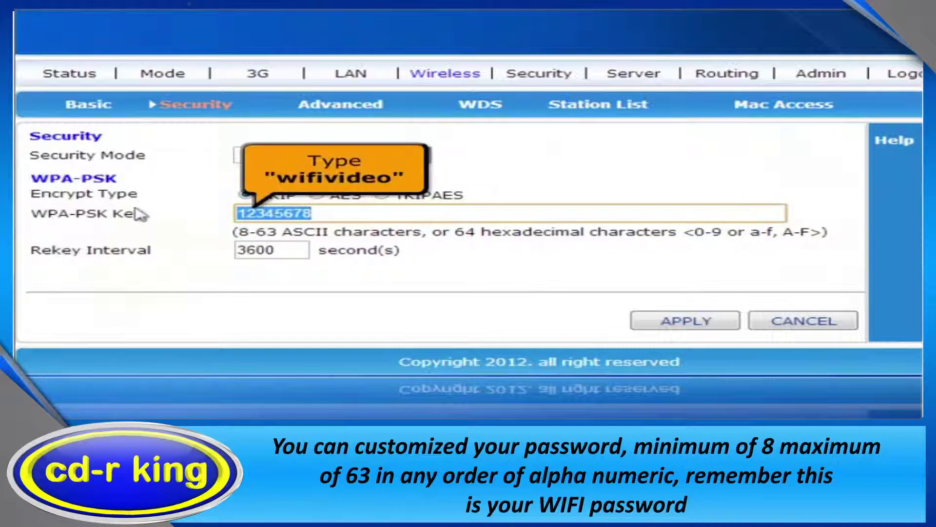
type("wifivideo")
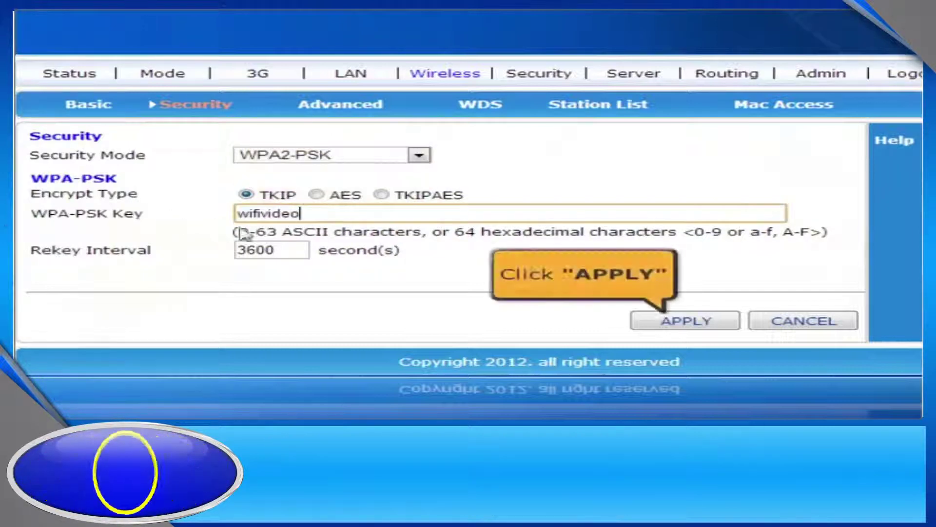
left_click(672, 323)
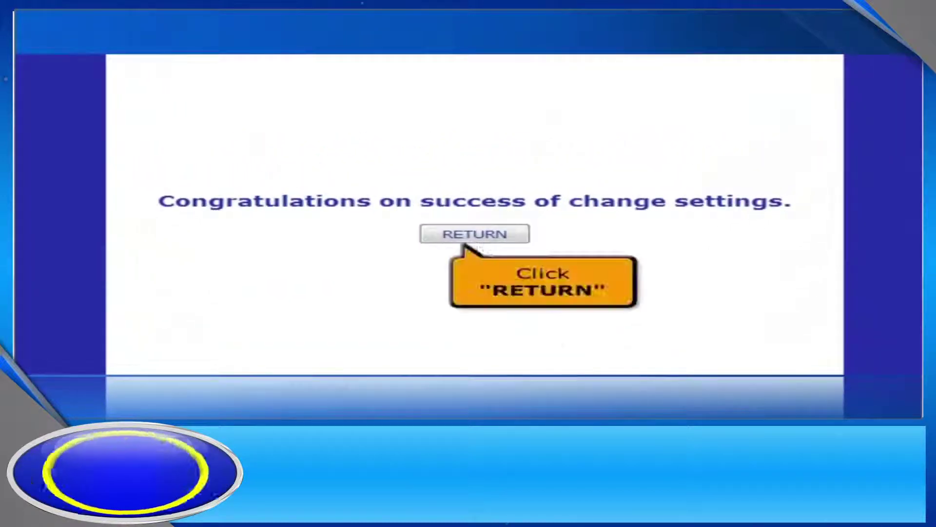
left_click(473, 235)
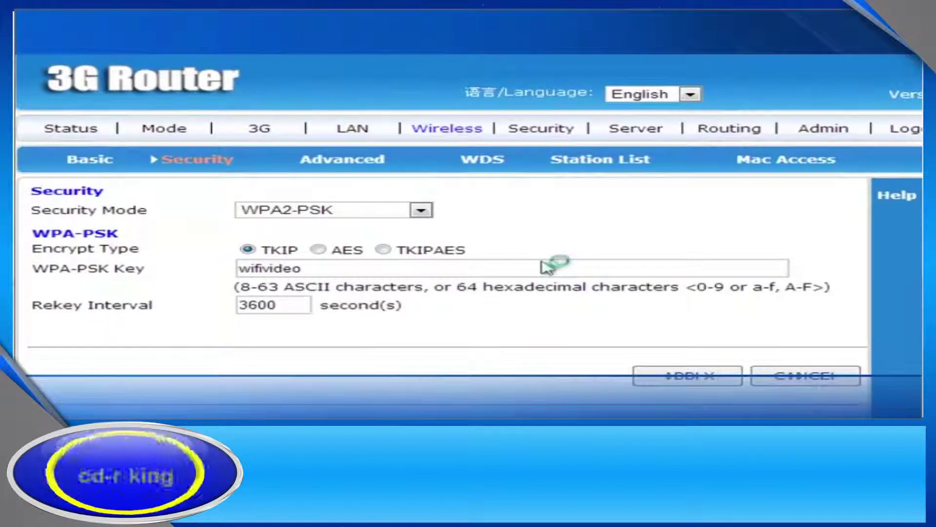
- Show the Status summary, with the 3G Wireless Dial Up connection listed as Connected
left_click(72, 131)
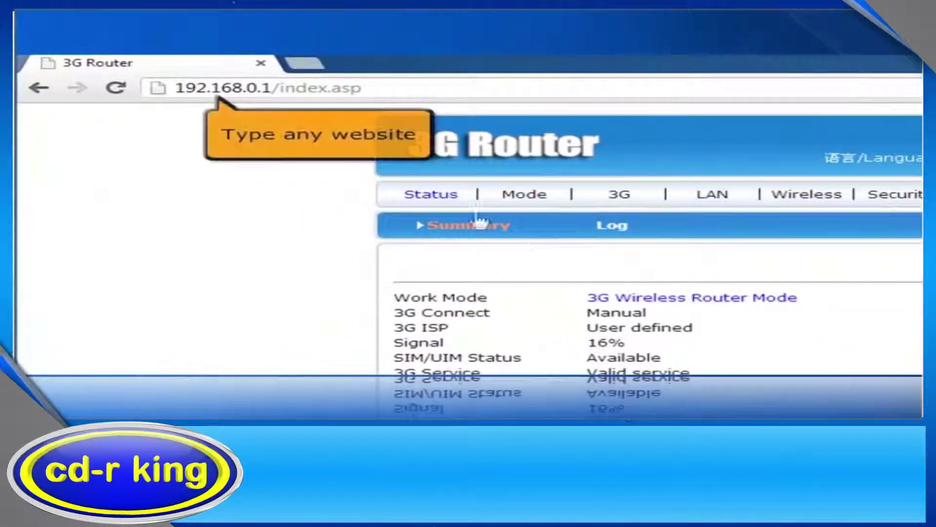
left_click(250, 90)
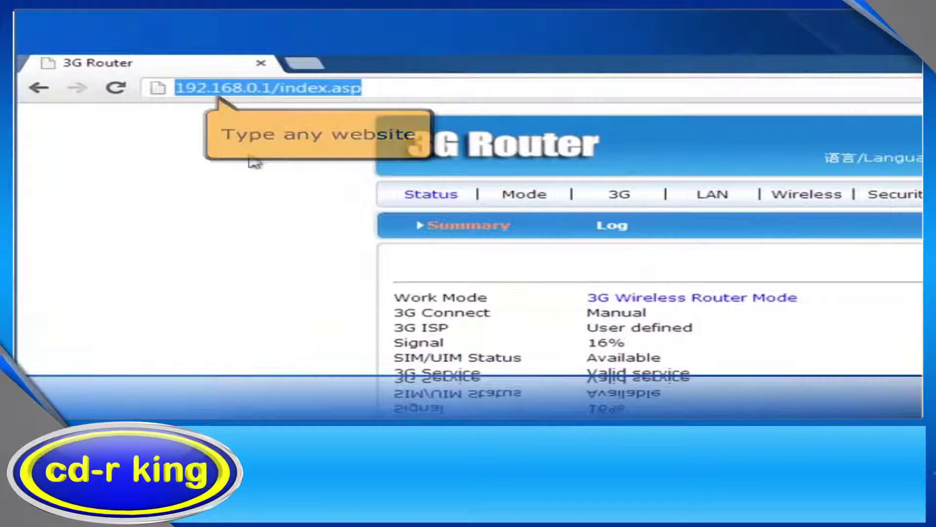
type("www")
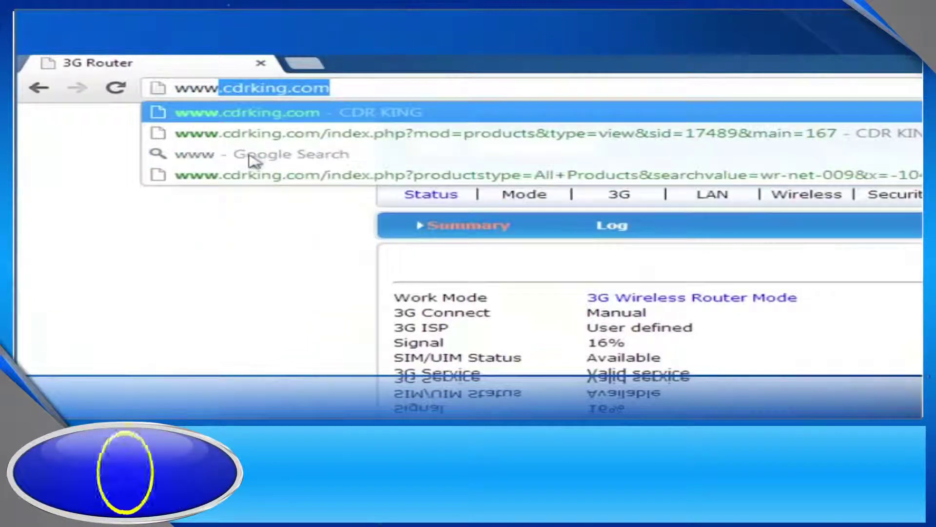
type(".cdrking.com")
key("Return")
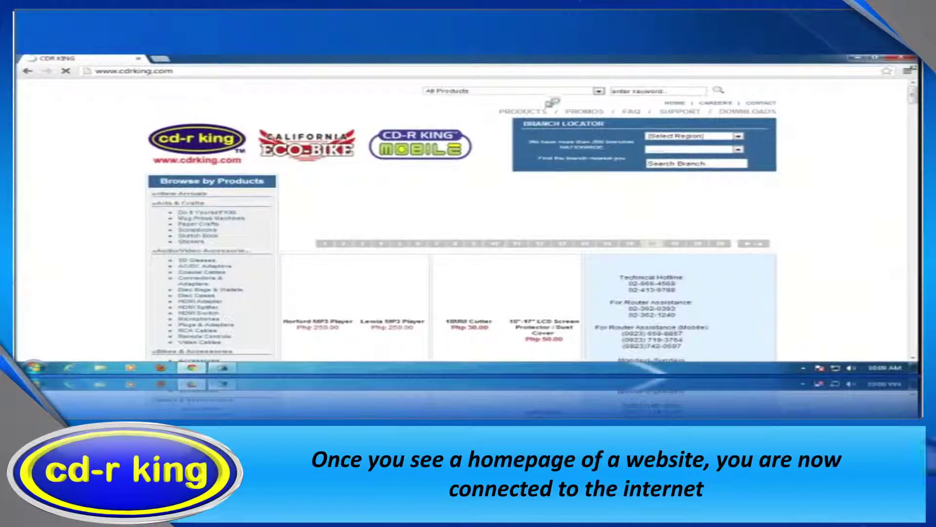
- Search cdrking.com for wi-net-009 to reach the Portable 3G Wireless Router & Power Bank page
type("wi-net-009")
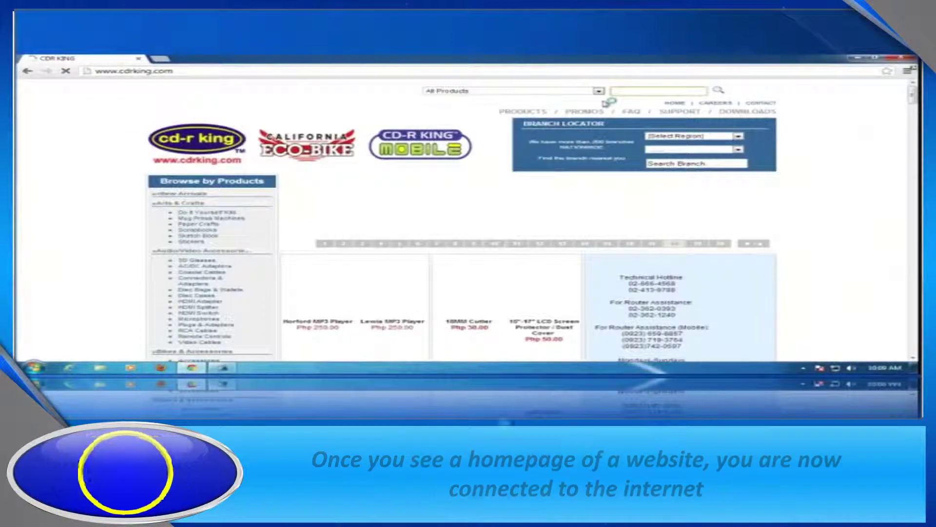
key("Return")
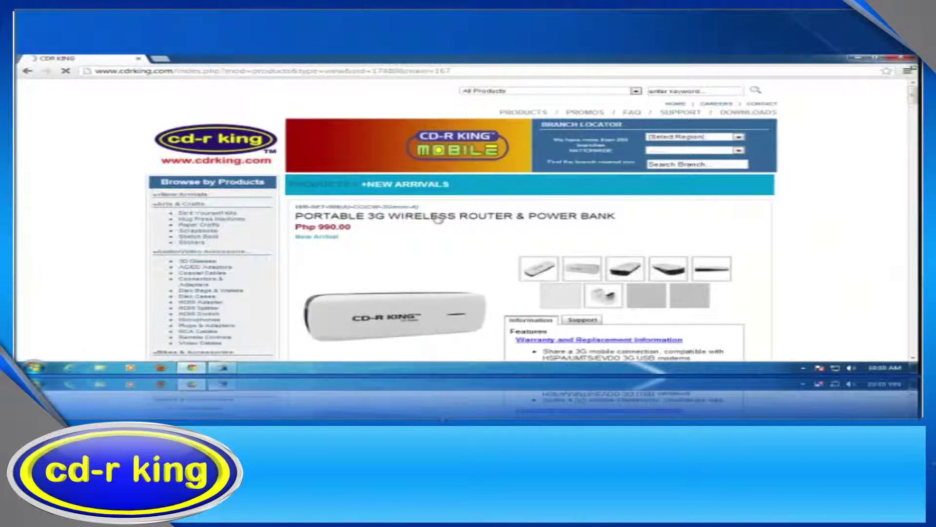
scroll(438, 220, "down", 1)
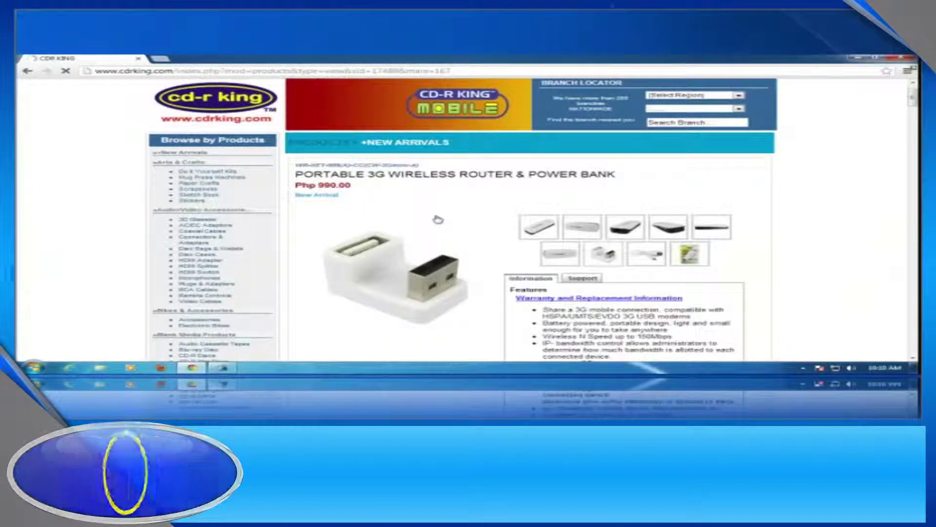